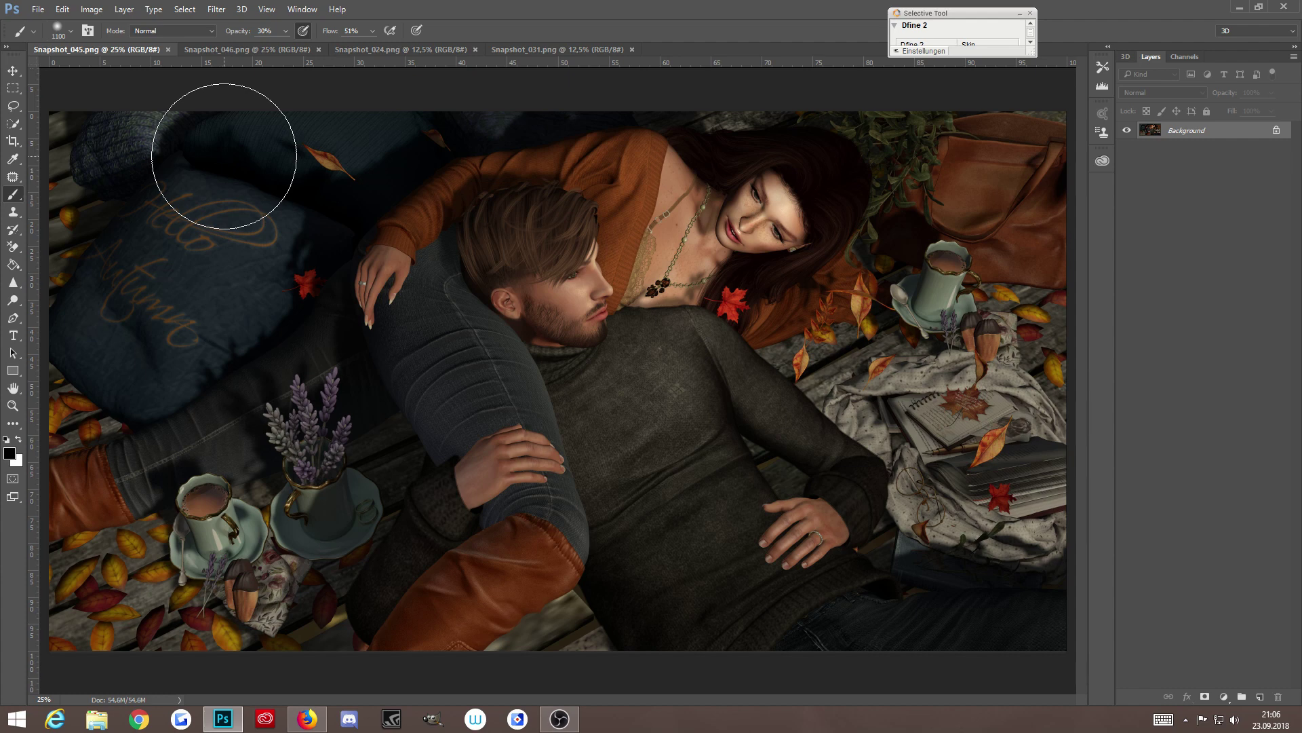
Switch from the brush to the Move tool in Snapshot_045.
left_click(13, 70)
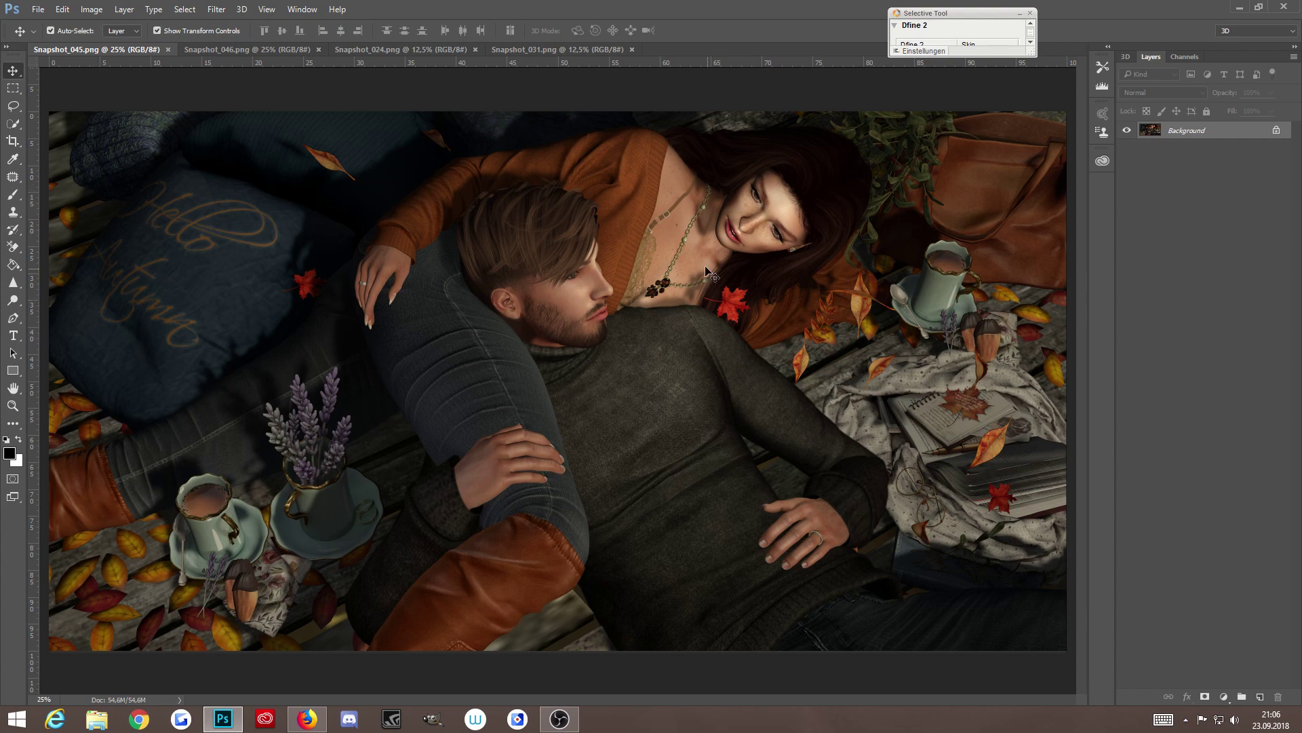
Compare Snapshot_045 and Snapshot_046 back and forth, ending on Snapshot_046 with the File menu open.
left_click(222, 52)
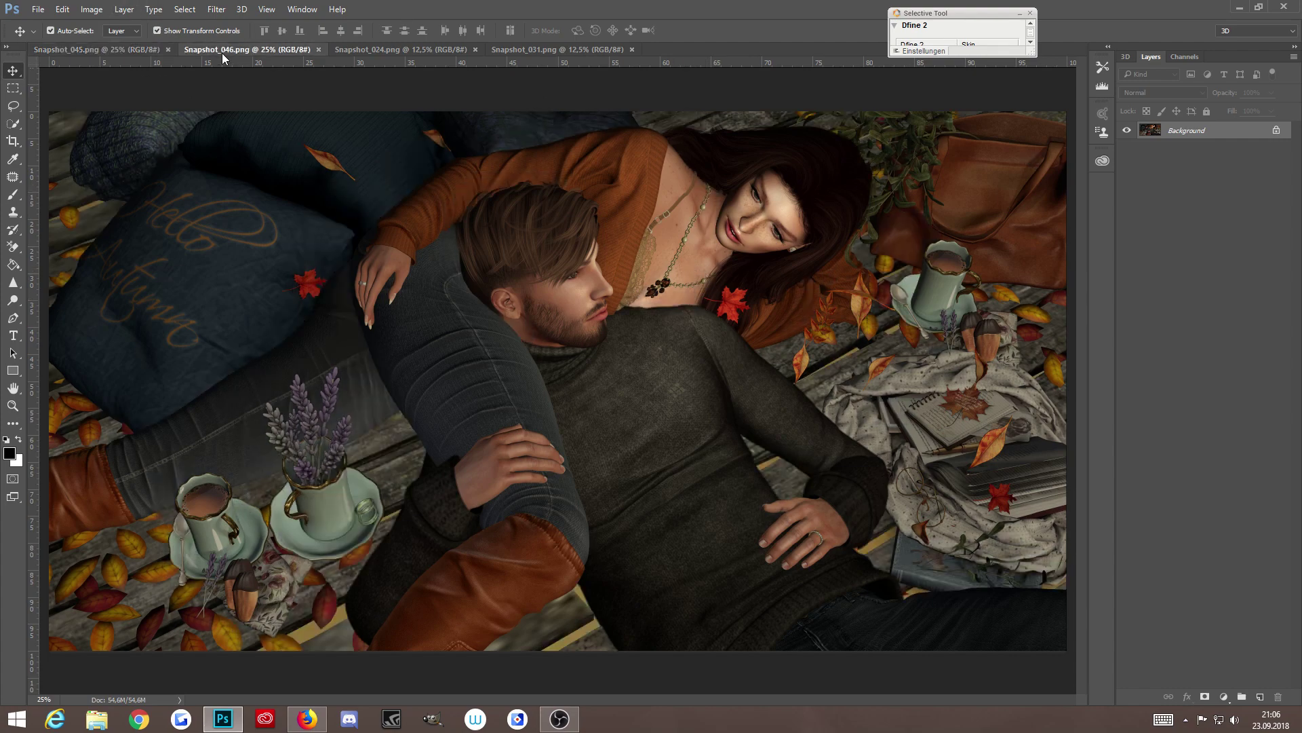
left_click(140, 44)
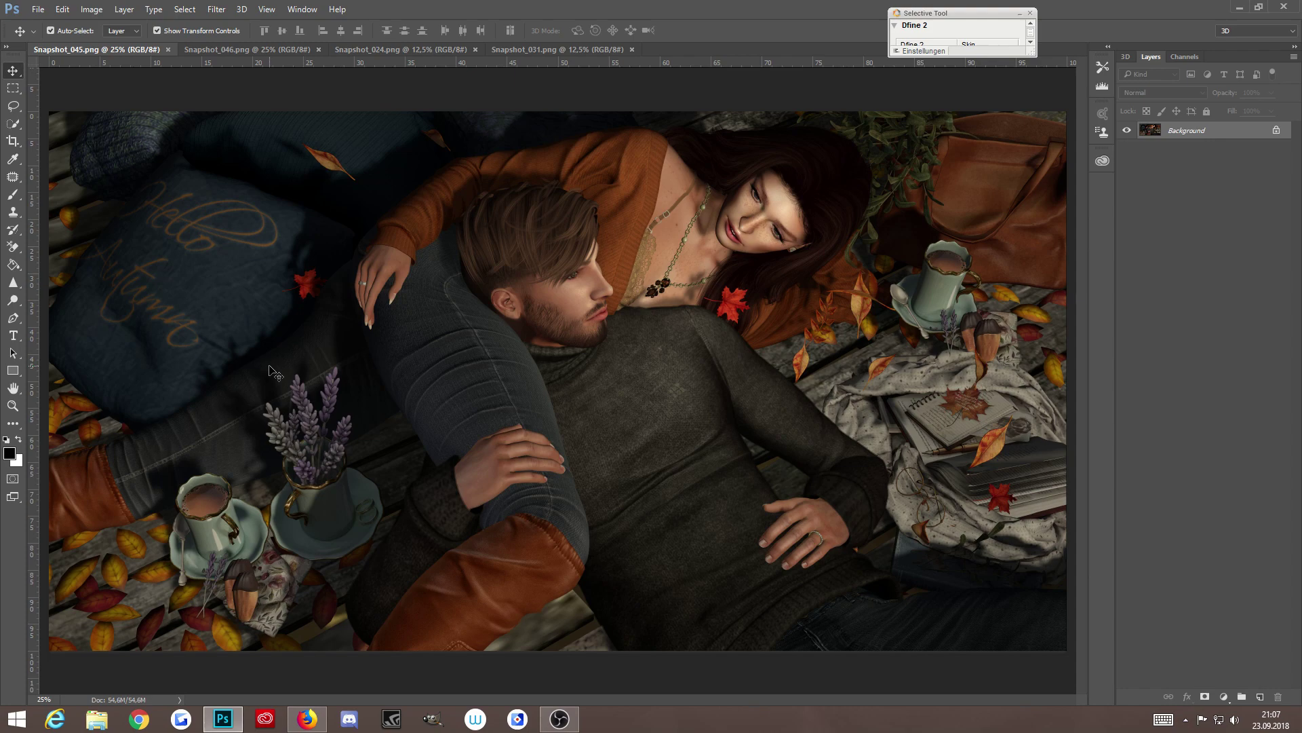
left_click(243, 52)
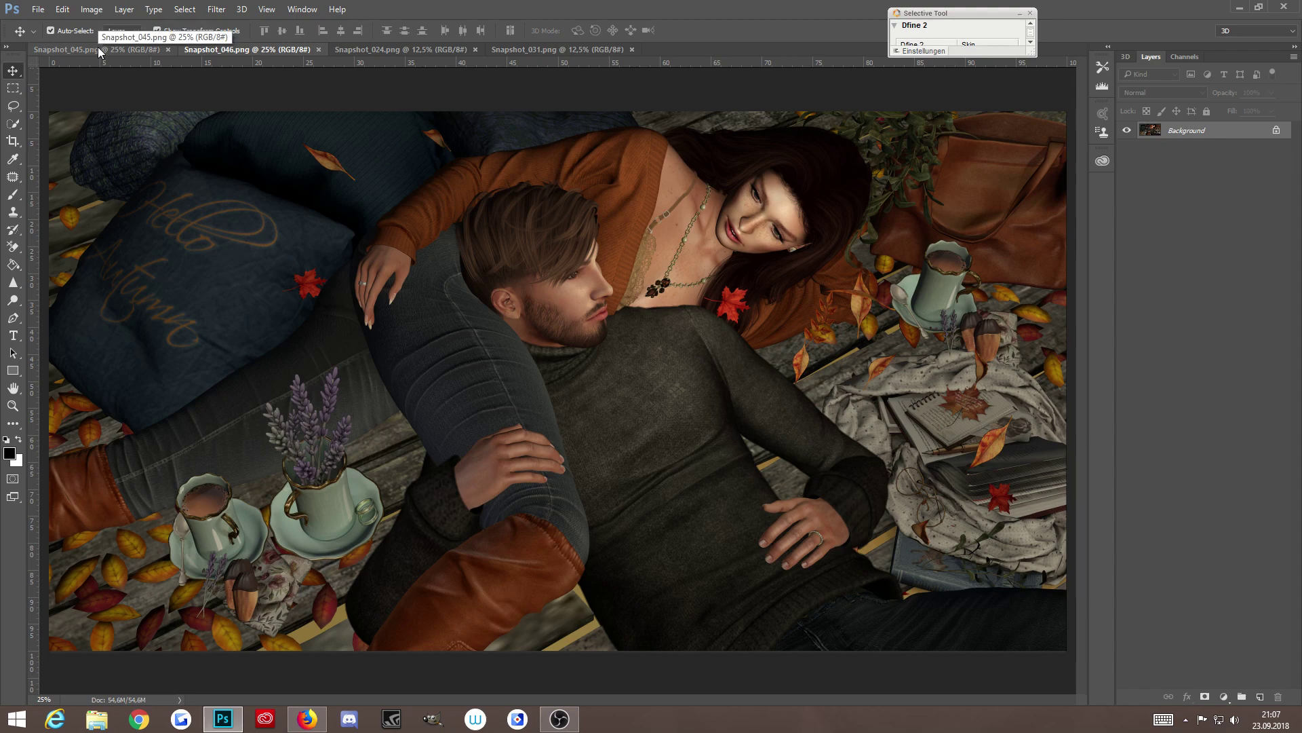
left_click(98, 49)
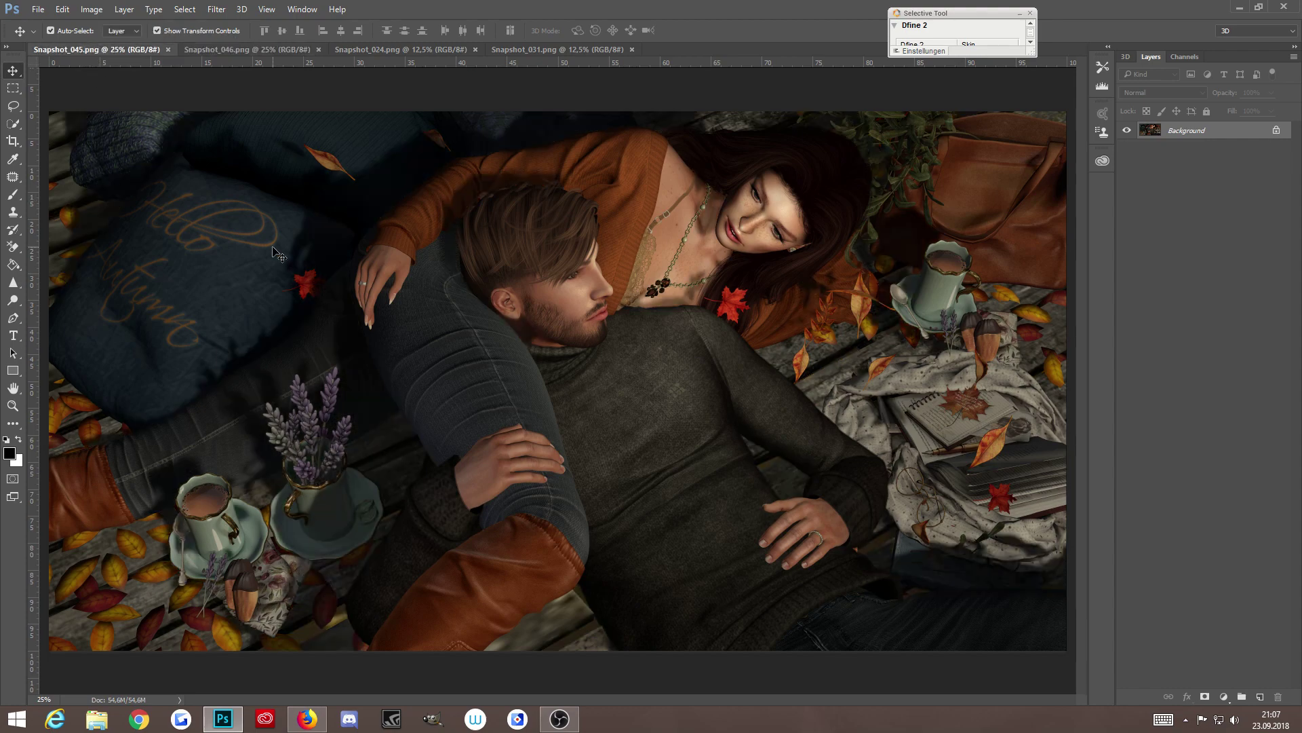
left_click(267, 51)
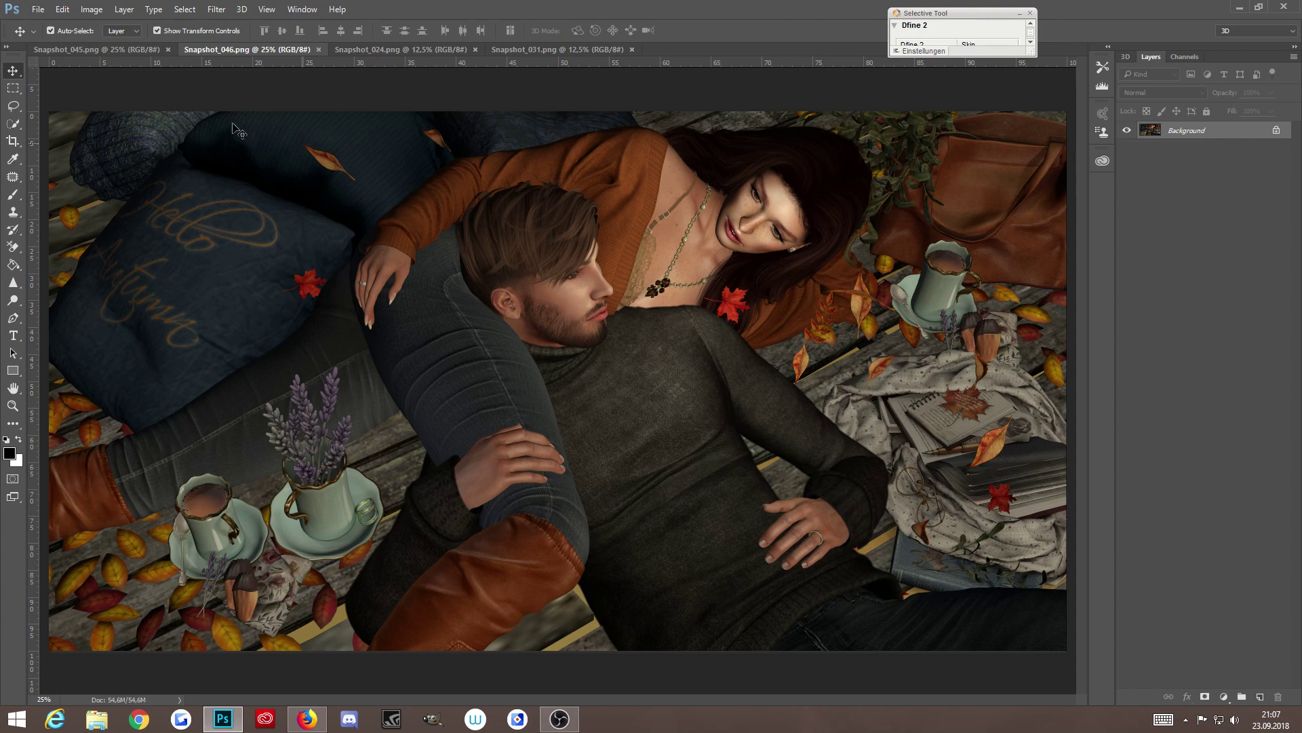
left_click(40, 10)
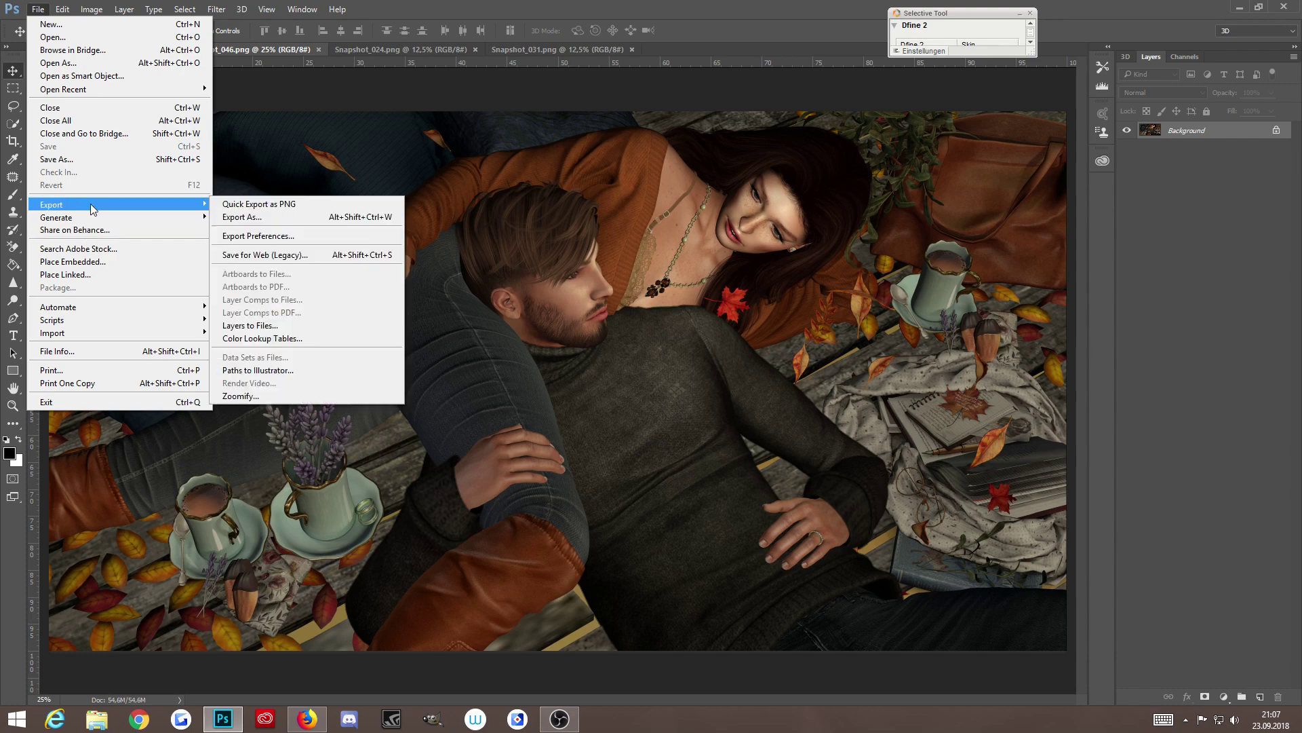
Embed Snapshot_045 into Snapshot_046 with Place Embedded and commit it at its current size.
left_click(88, 262)
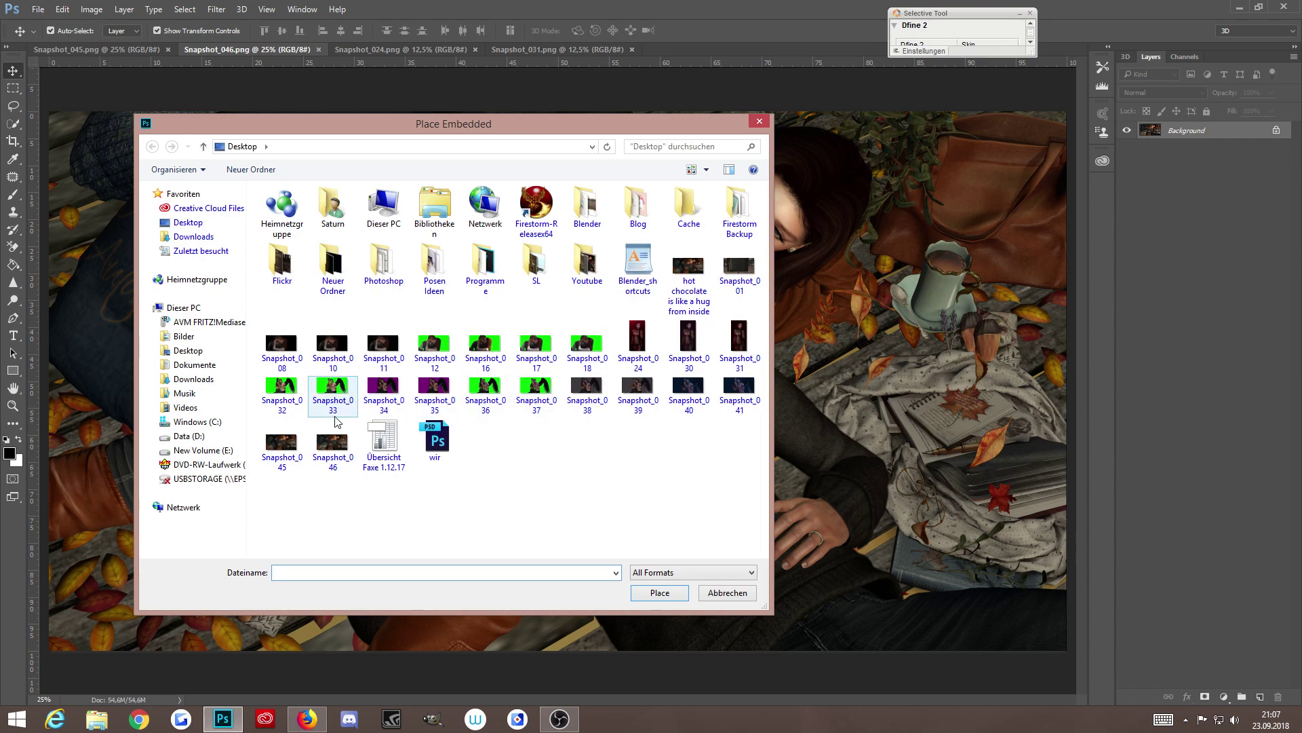
left_click(282, 445)
left_click(636, 594)
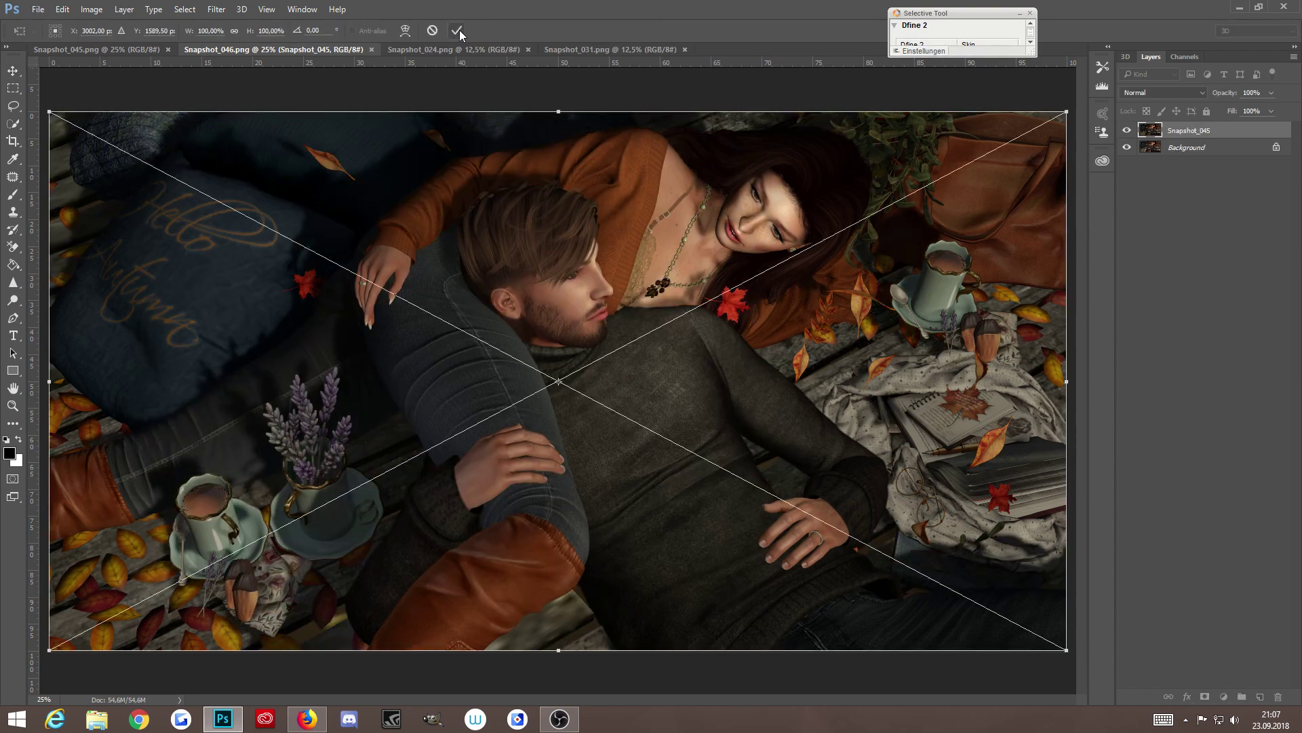
left_click(458, 30)
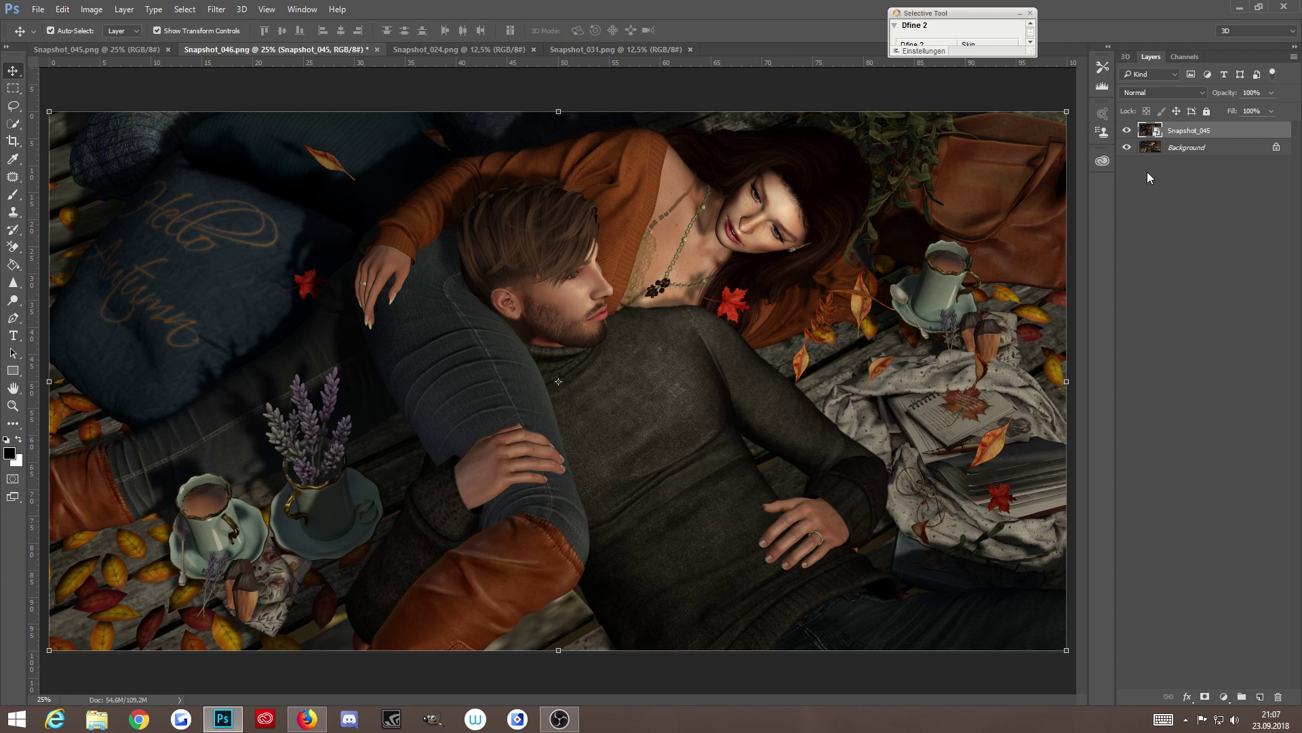
Add a white layer mask to Snapshot_045 and set the Brush tool to 49% opacity.
left_click(1205, 699)
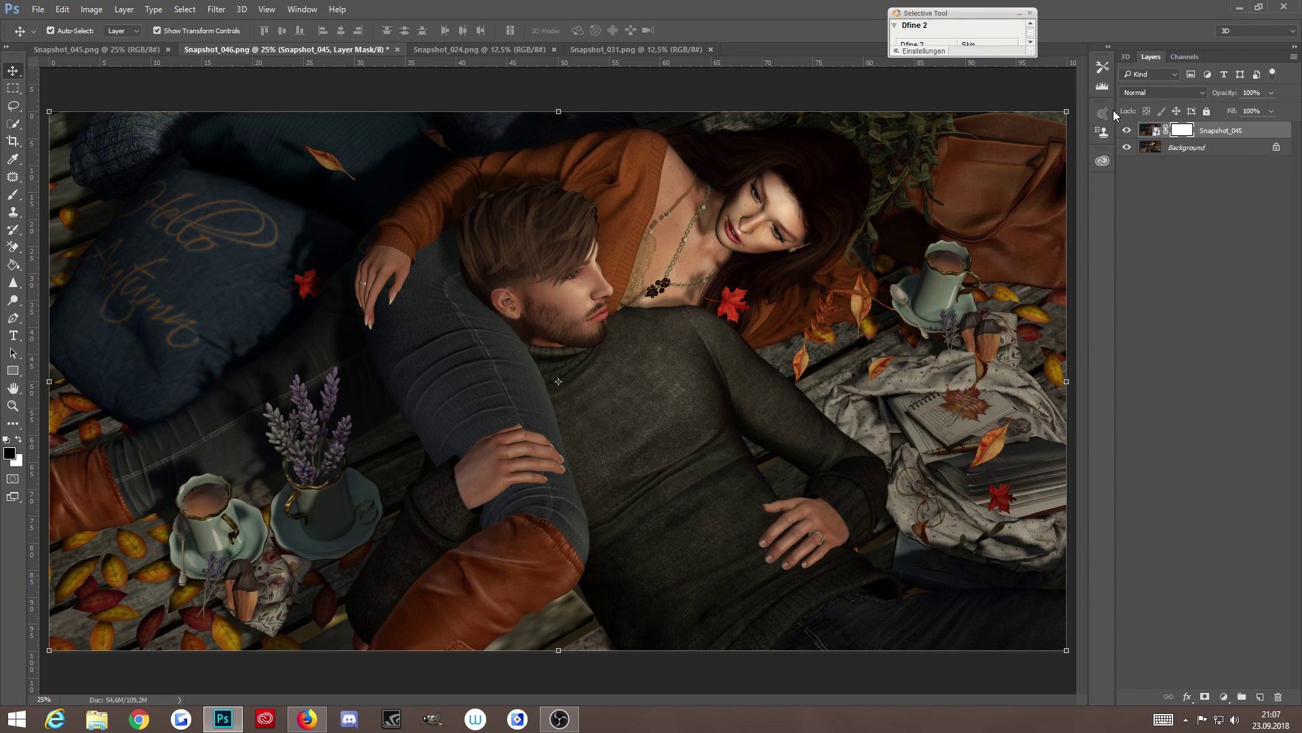
left_click(13, 195)
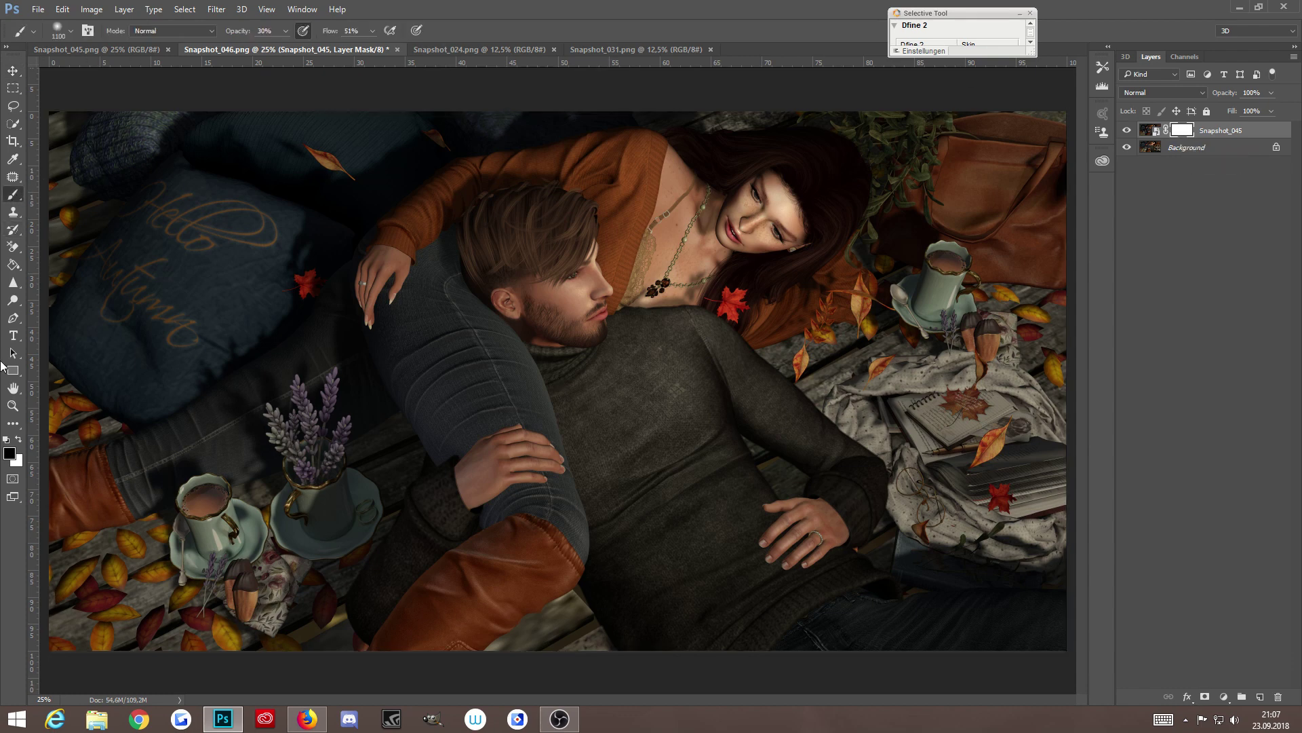
left_click(284, 30)
left_click(290, 31)
Shrink the brush to 175 to paint the mask over the necklace, then to 100.
key("bracketleft")
key("bracketleft")
key("bracketleft")
key("bracketleft")
key("bracketleft")
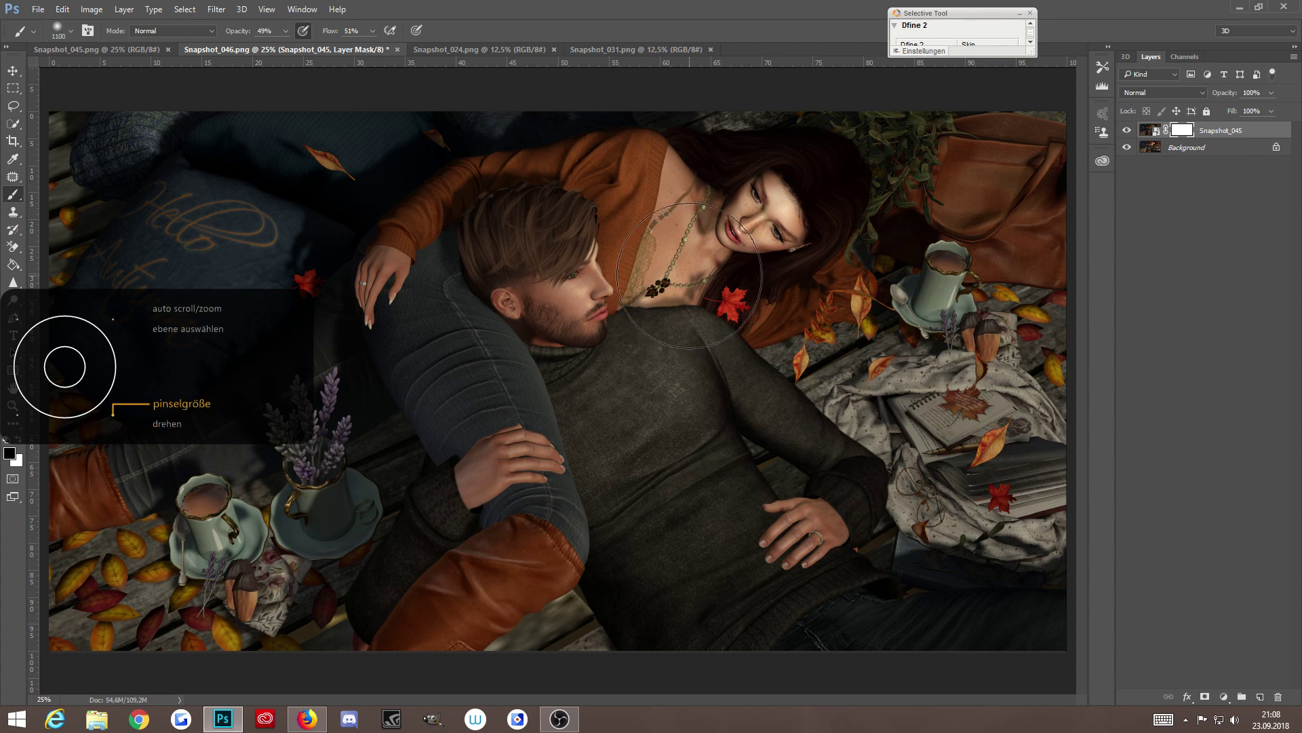
key("bracketleft")
key("bracketleft")
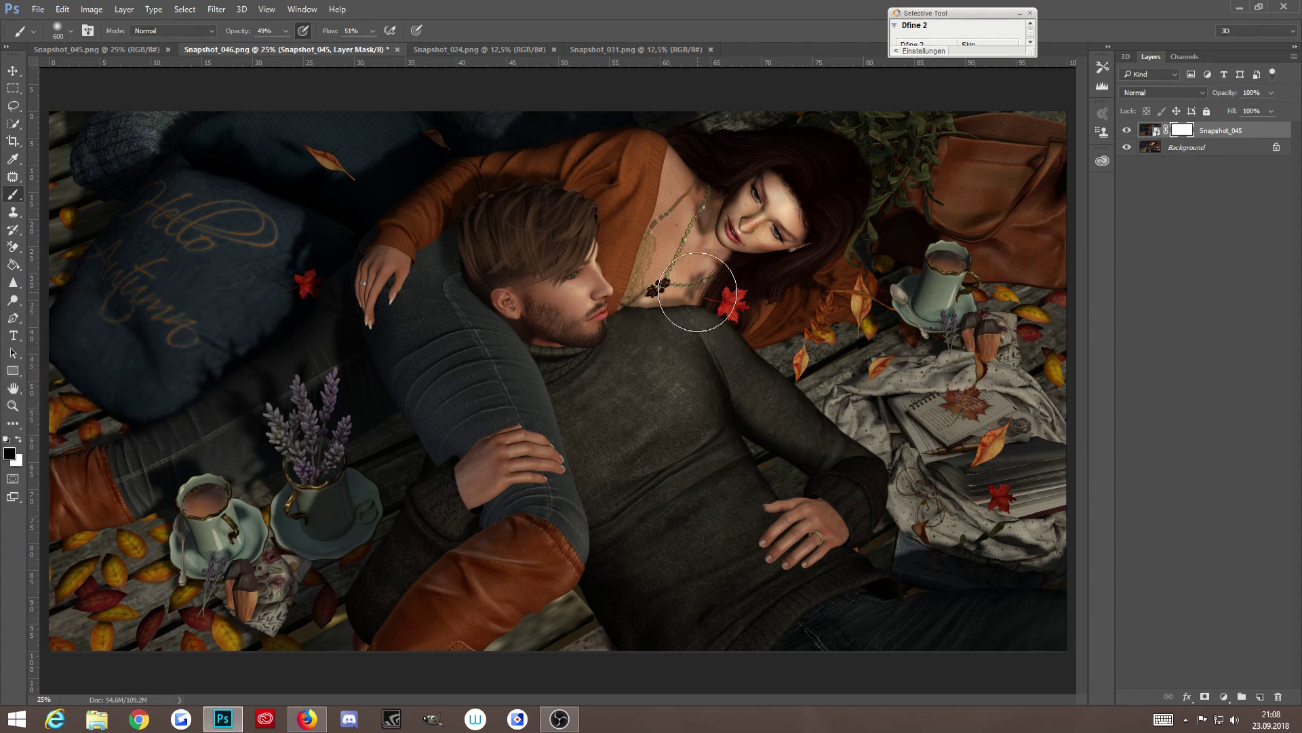
key("bracketleft")
key("bracketleft")
key("bracketleft")
key("bracketleft")
left_click_drag(696, 265, 697, 277)
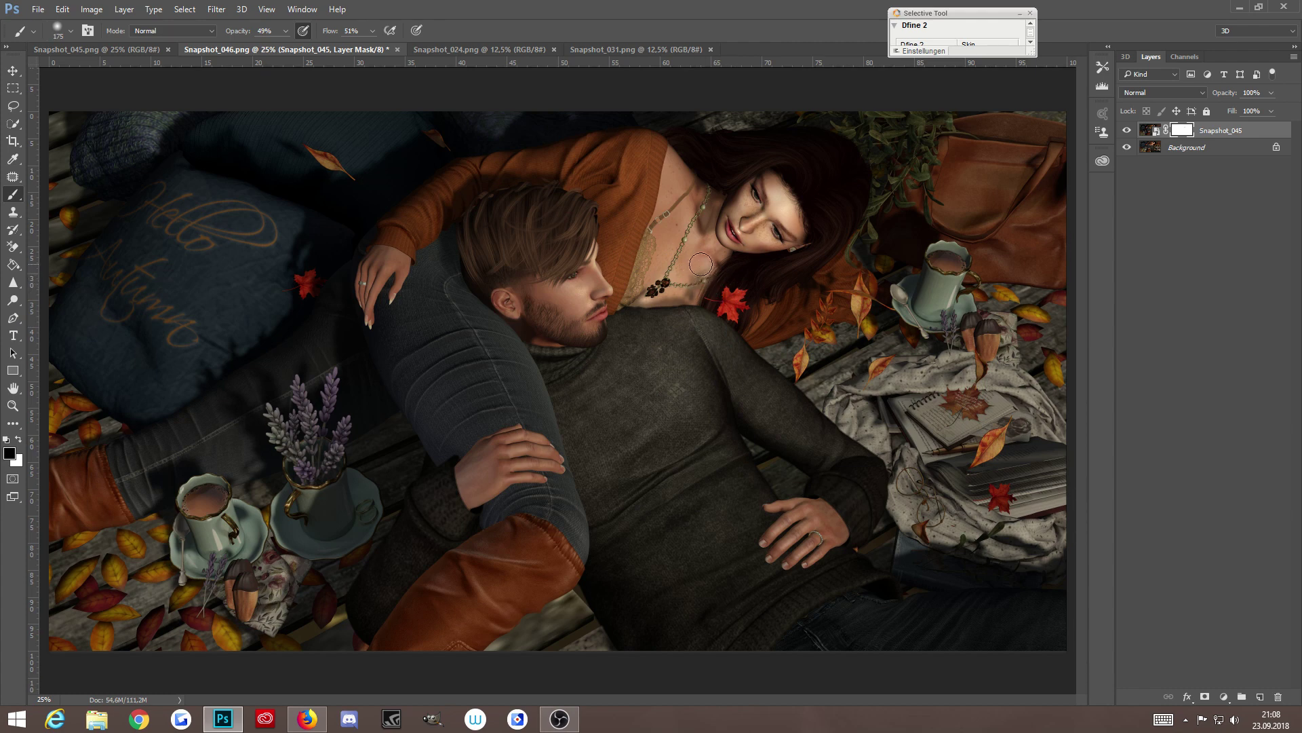
key("bracketleft")
key("bracketleft")
key("bracketleft")
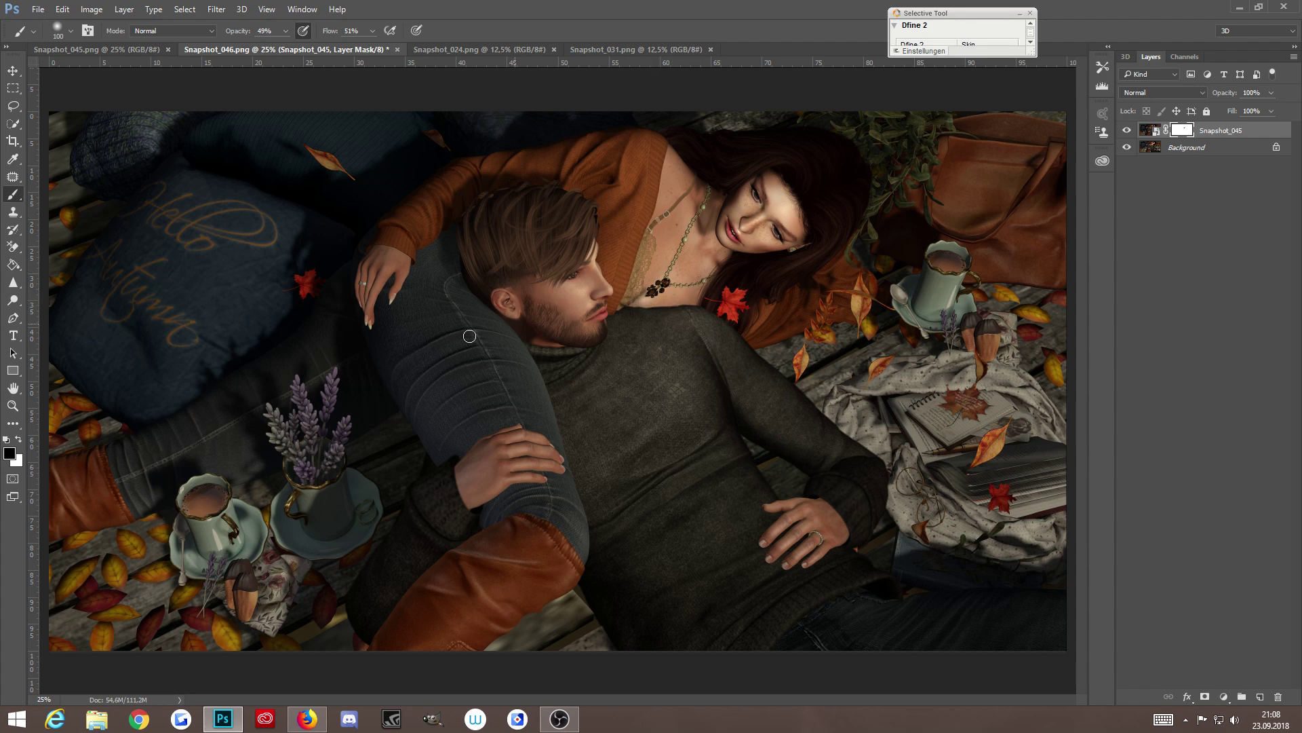
Keep black as the foreground colour and lower the brush opacity to 21%.
left_click(19, 439)
left_click(19, 439)
left_click(266, 46)
Paint the mask over the jeans at size 175 and the cup's left side at 100.
key("bracketright")
key("bracketright")
key("bracketright")
left_click(196, 465)
key("bracketleft")
key("bracketleft")
key("bracketleft")
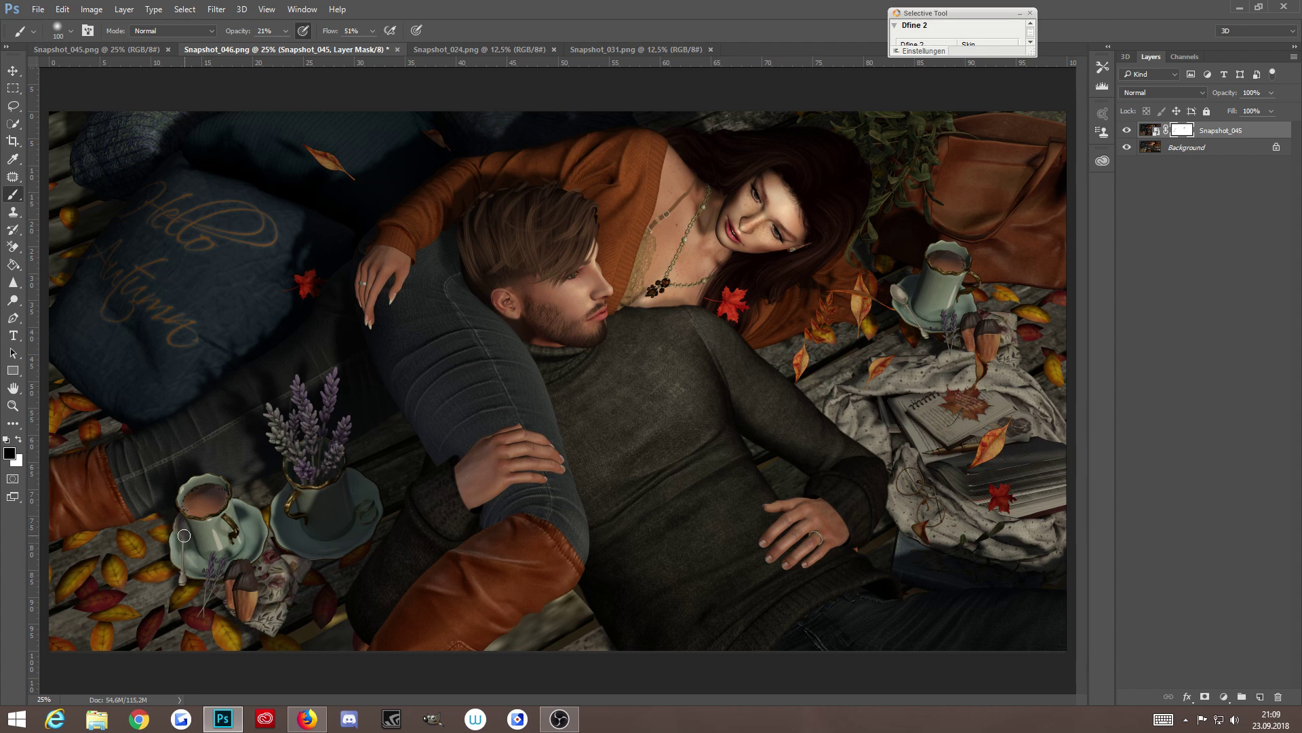
left_click_drag(190, 552, 190, 550)
Compare the red Snapshot_024 portrait with the darker Snapshot_031, ending on Snapshot_024.
left_click(486, 51)
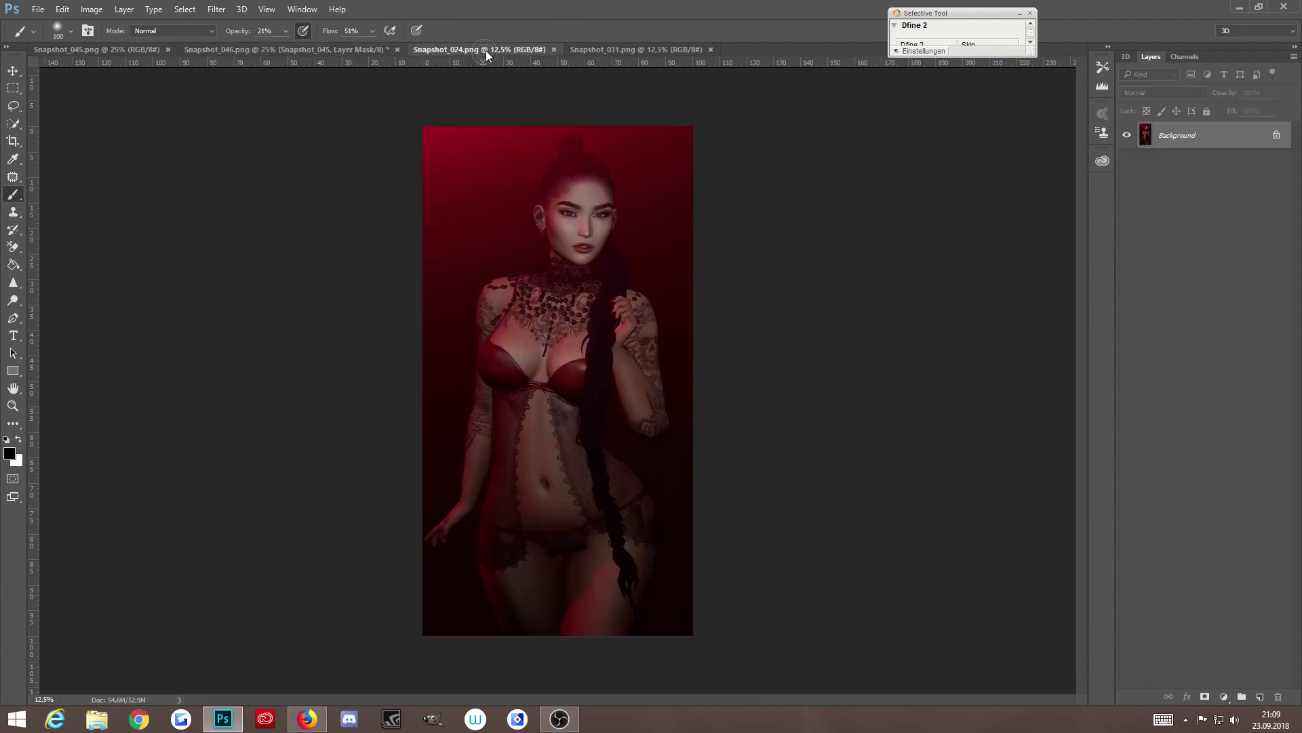
left_click(636, 51)
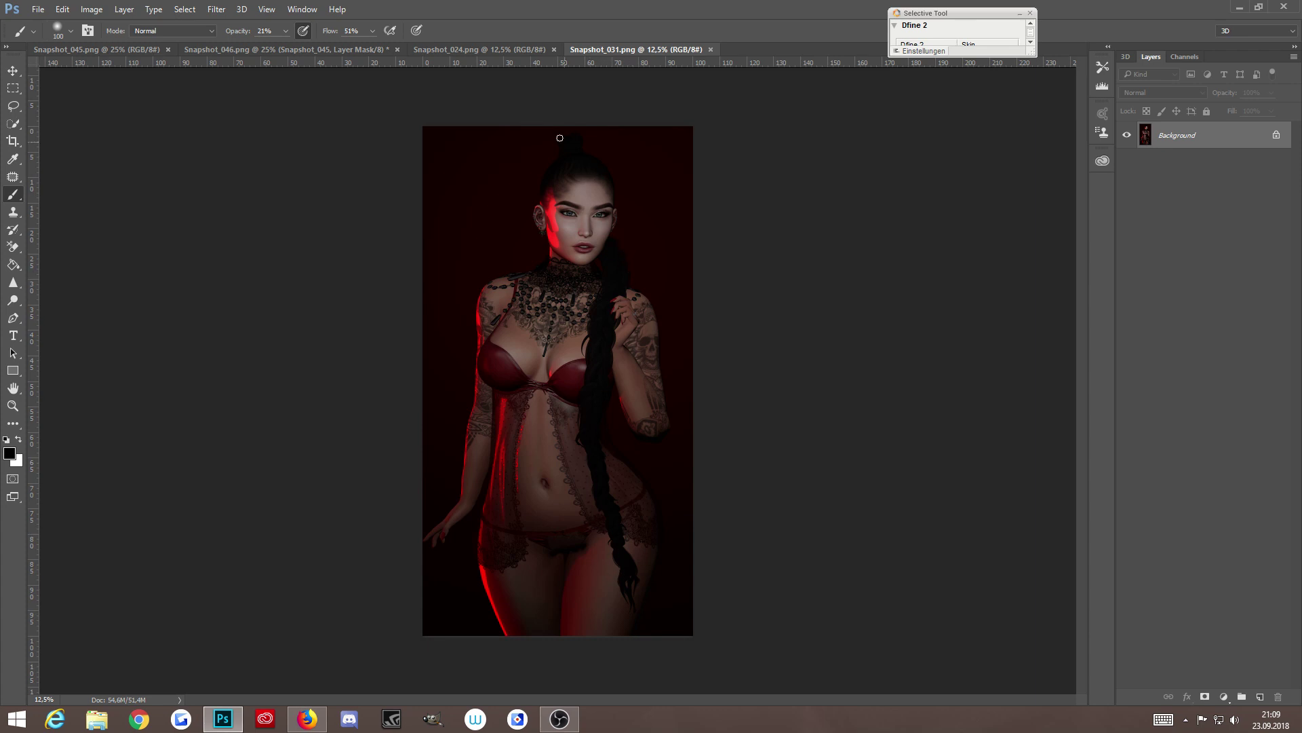
left_click(468, 48)
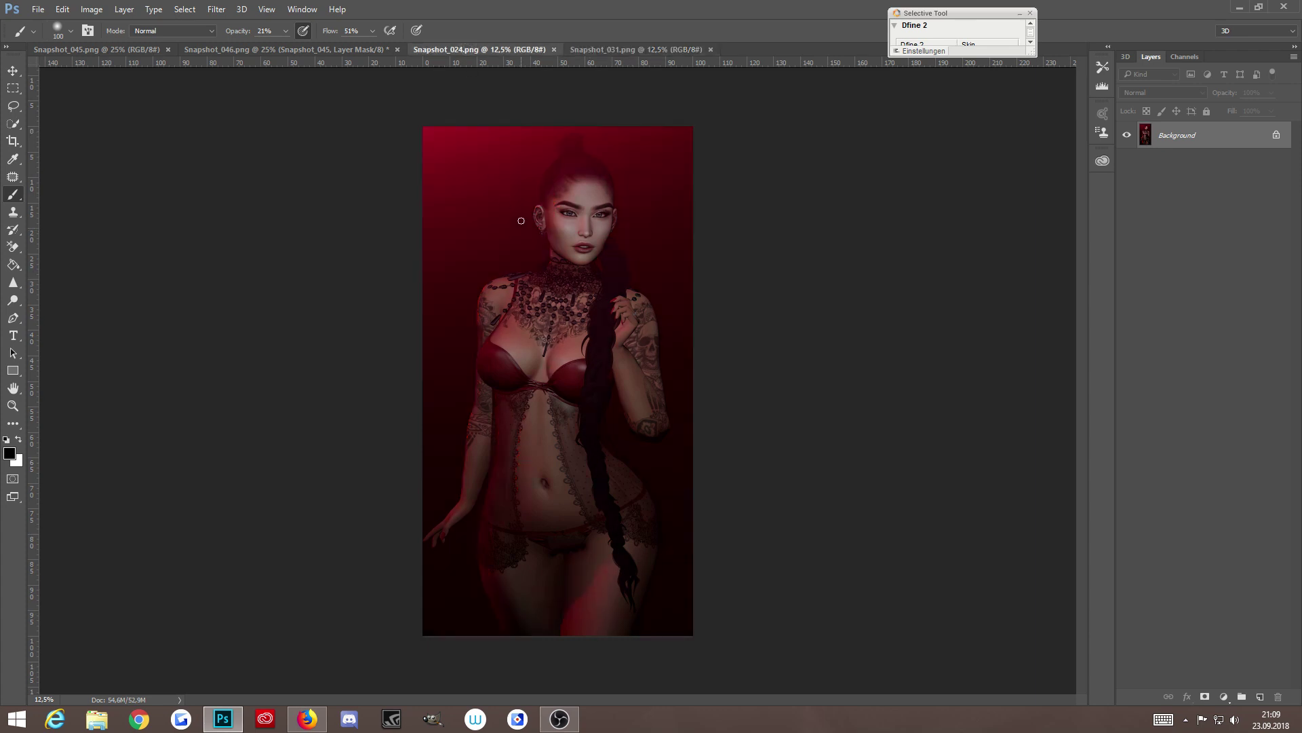